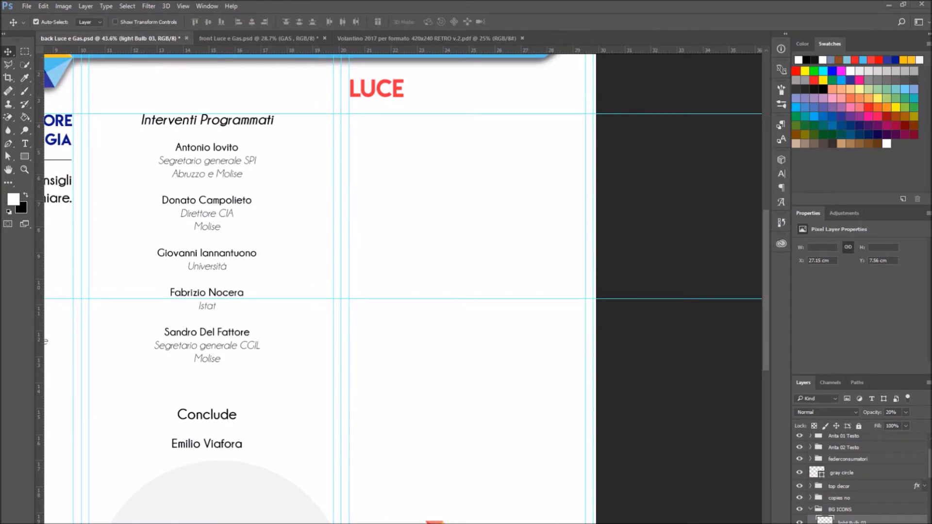
Switch to Word and copy the whole numbered list of seven energy-saving tips, from LUCE NATURALE to LAVASTOVIGLIE
left_click(872, 346)
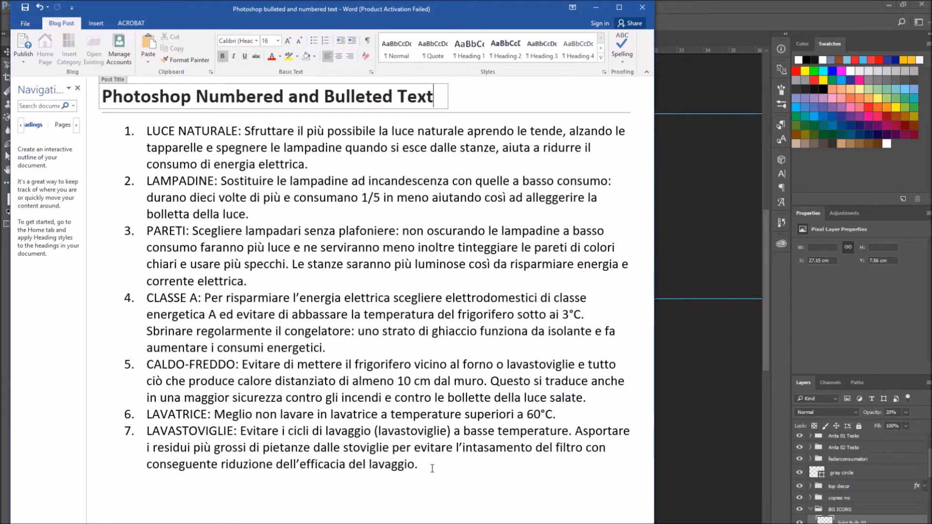
left_click_drag(432, 467, 162, 140)
right_click(188, 138)
left_click(237, 163)
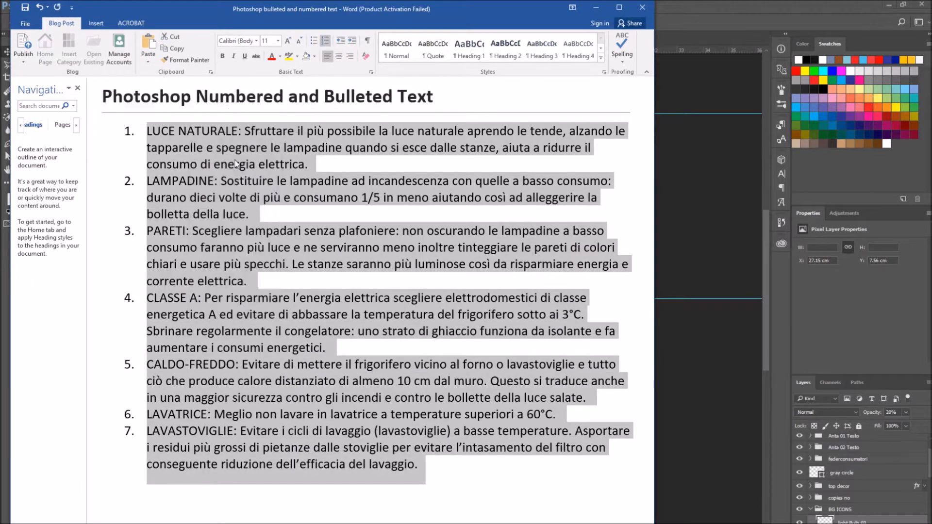
left_click(606, 6)
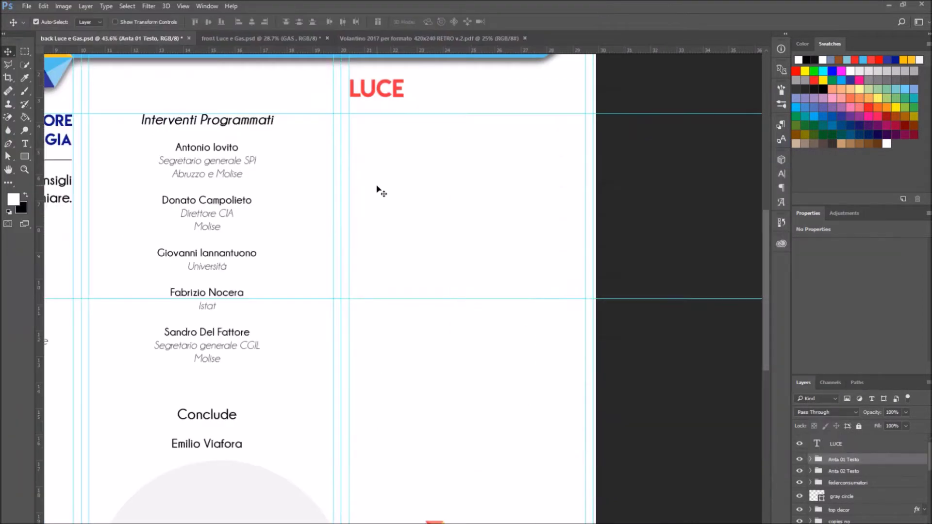
In Photoshop, draw a text box about 9.1 × 15.6 cm under the LUCE heading and paste the copied list into it
left_click(25, 144)
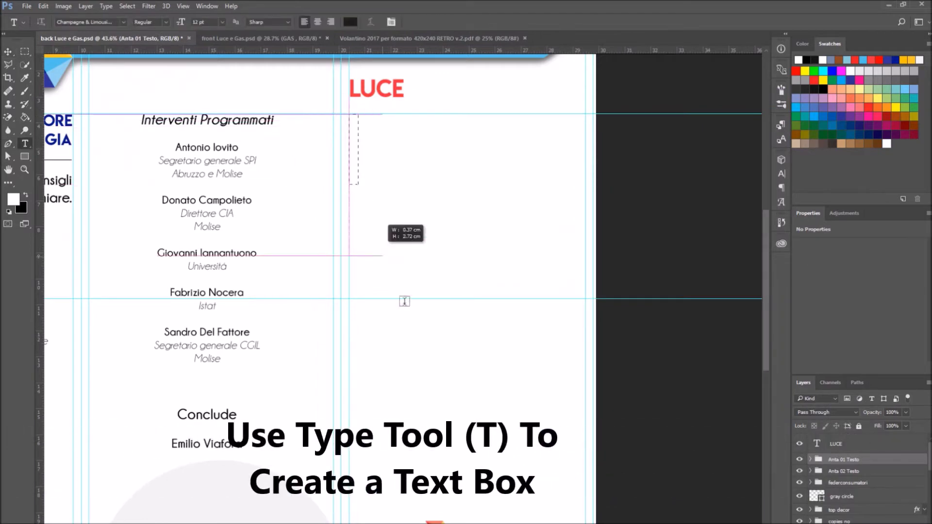
left_click_drag(349, 114, 583, 516)
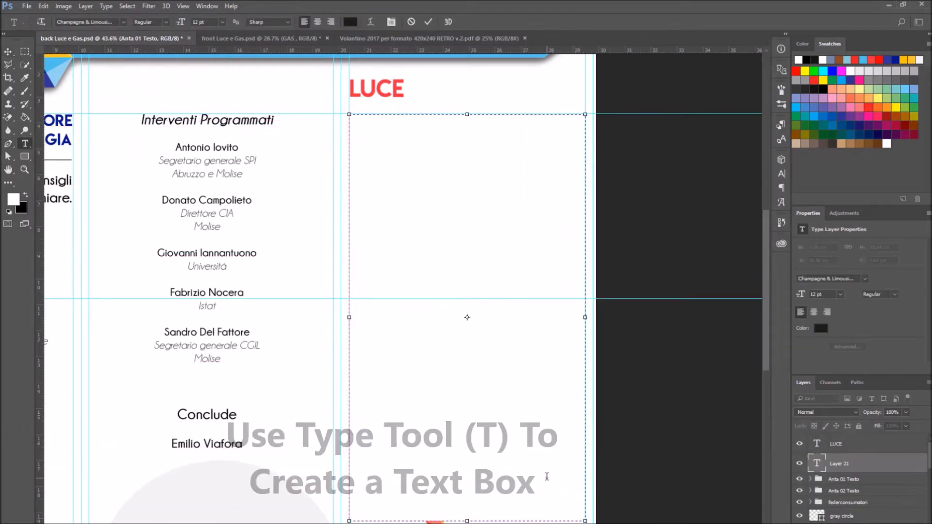
key("ctrl+v")
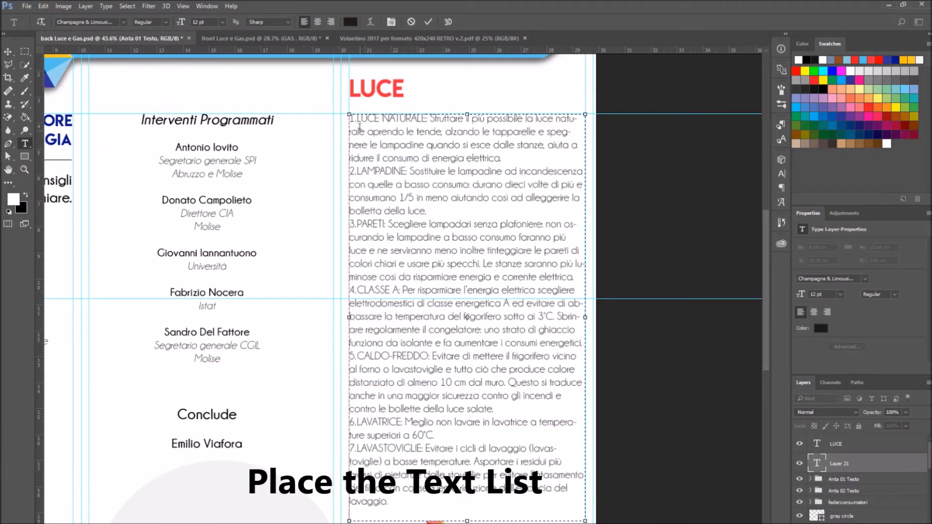
Insert spaces between each number and the start of its text in the seven list items and commit the edit
left_click(357, 119)
left_click(357, 172)
left_click(357, 224)
left_click(357, 355)
left_click(356, 448)
left_click(9, 51)
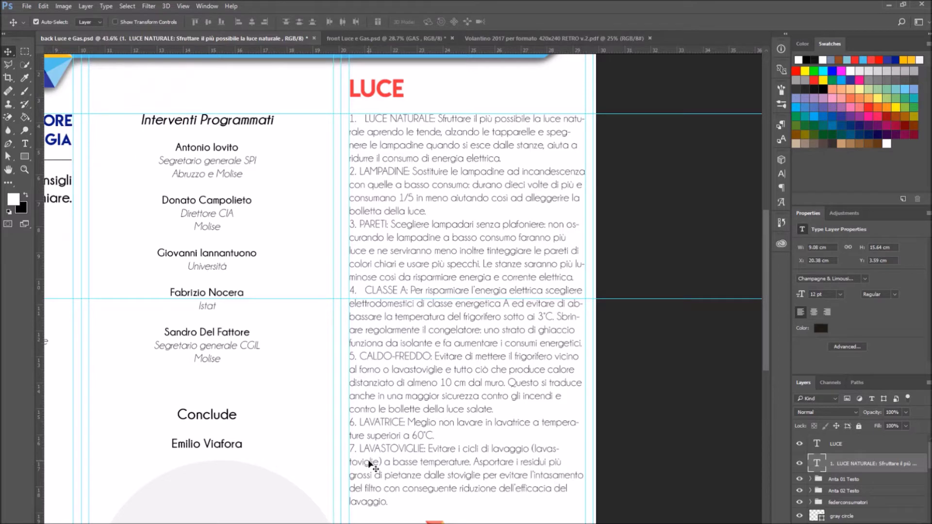
Add a narrow text box about 1.1 × 14.7 cm with 1., 2. and 3. right beside the list items, and hide its layer
key("t")
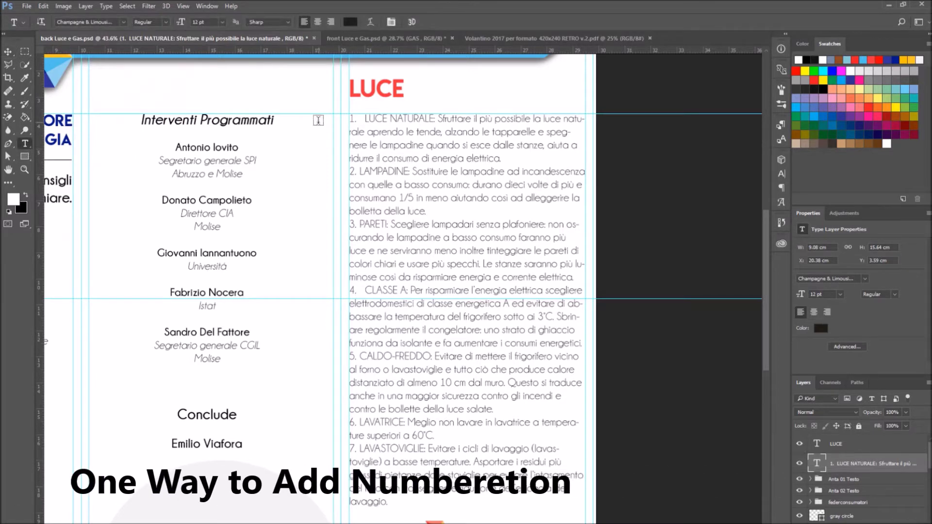
left_click_drag(314, 115, 340, 497)
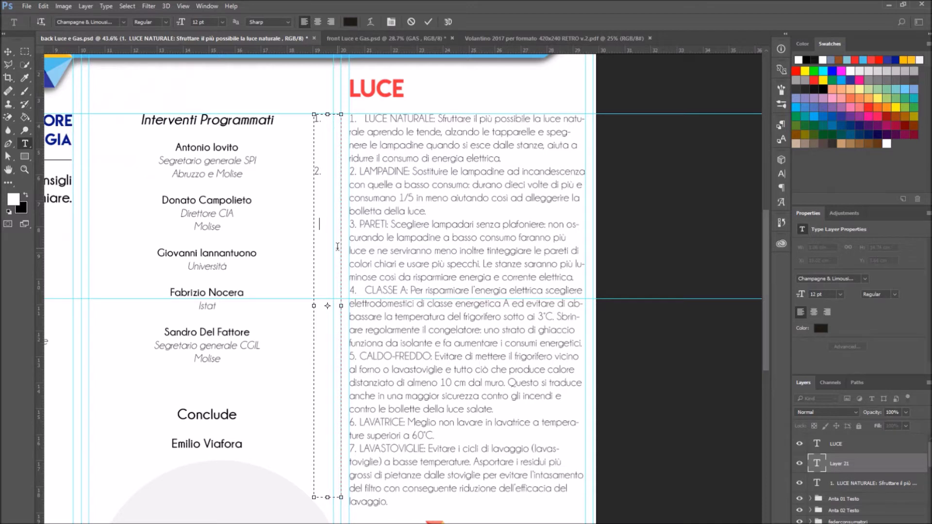
left_click(8, 51)
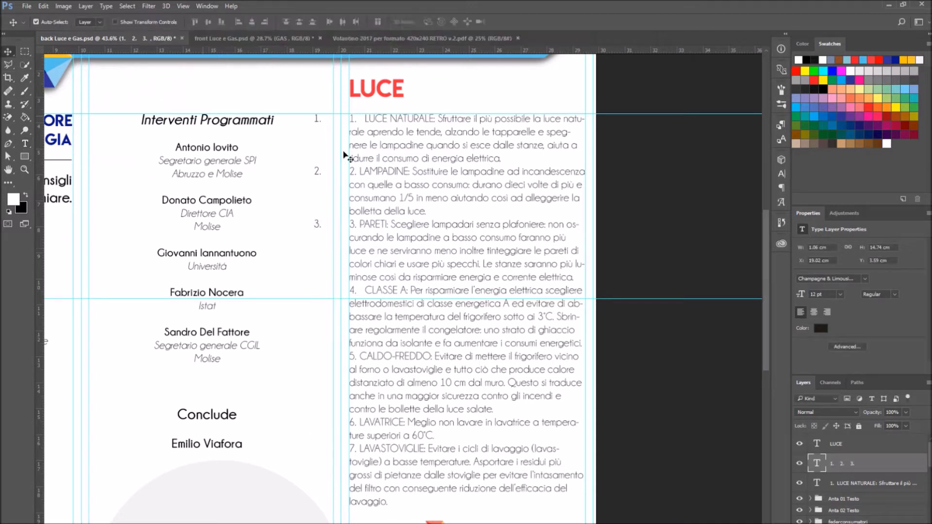
left_click_drag(320, 234, 339, 234)
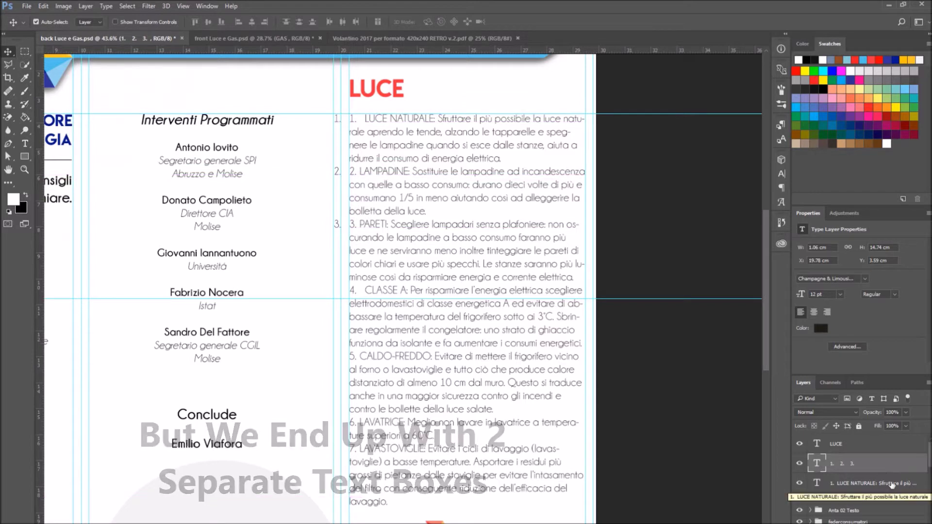
left_click(800, 463)
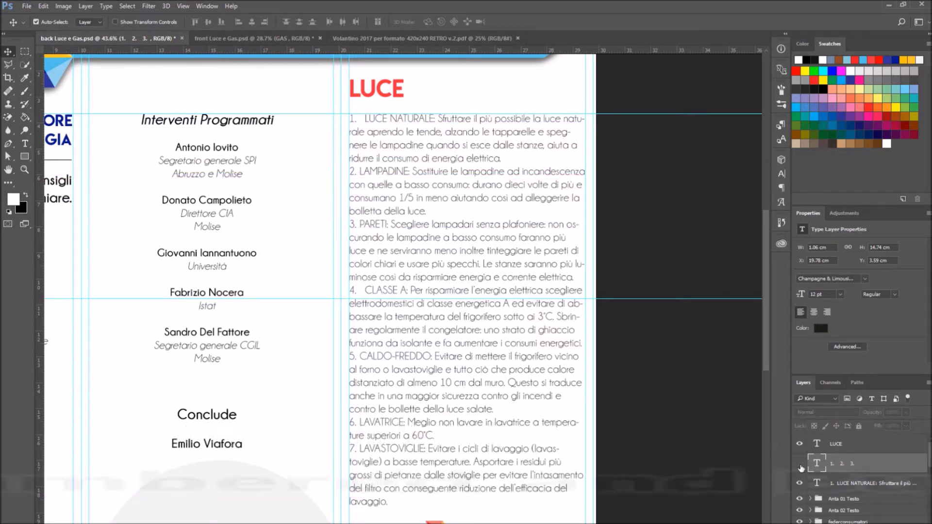
Set the first-line indent of the LUCE NATURALE list text layer to -15 pt
left_click(859, 485)
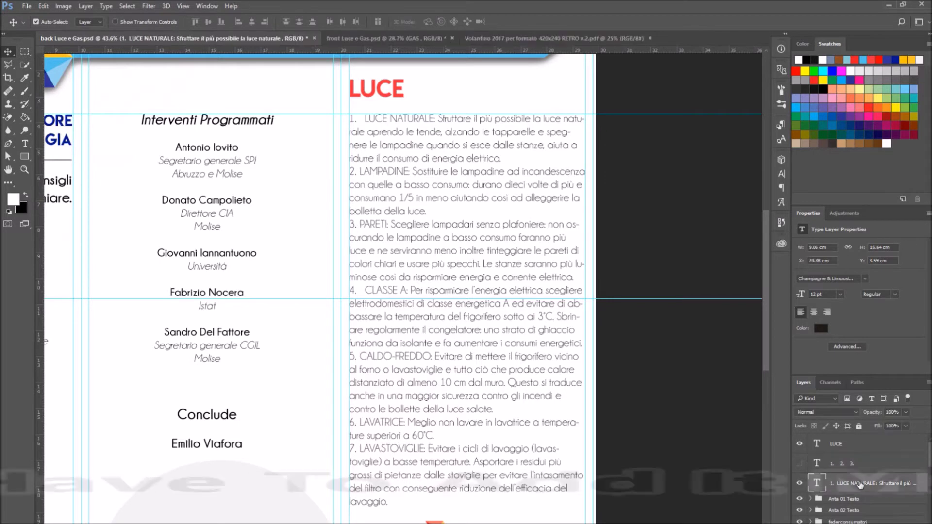
double_click(424, 135)
key("ctrl+a")
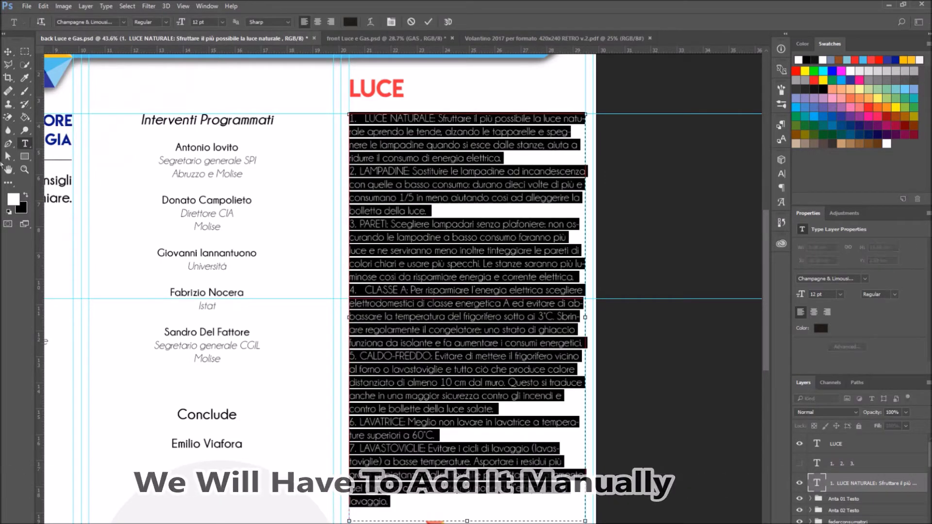
left_click(8, 52)
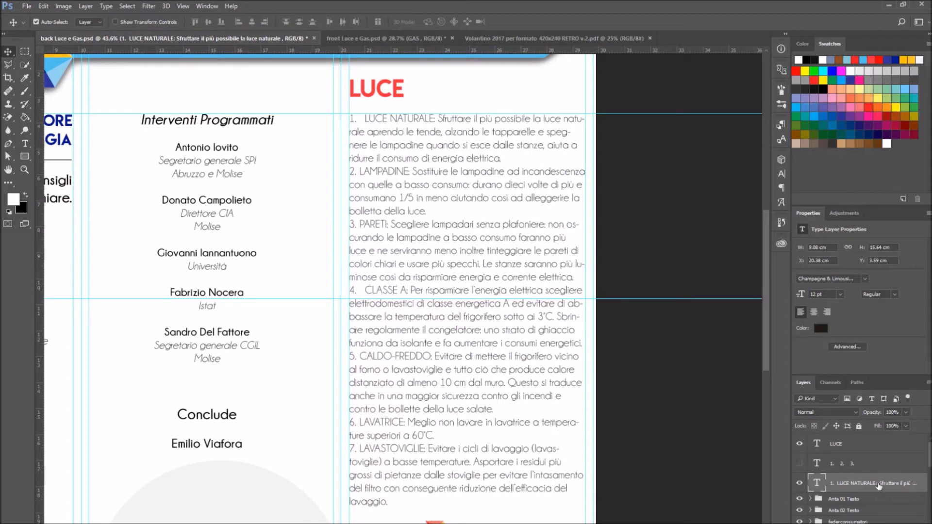
left_click(781, 183)
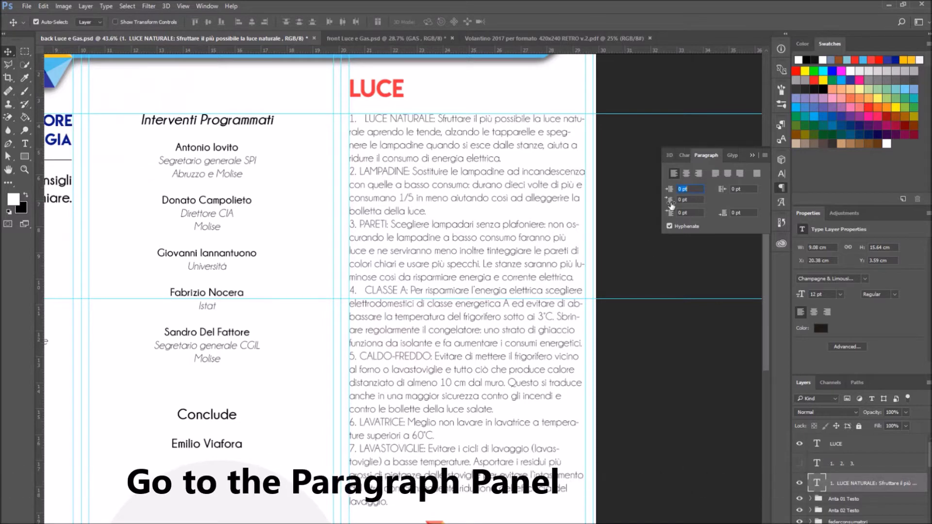
type("-")
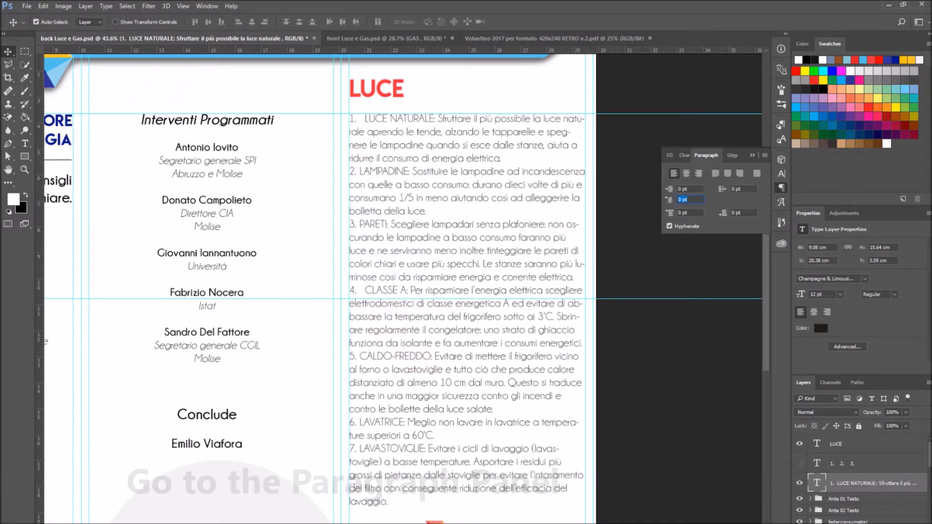
type("15")
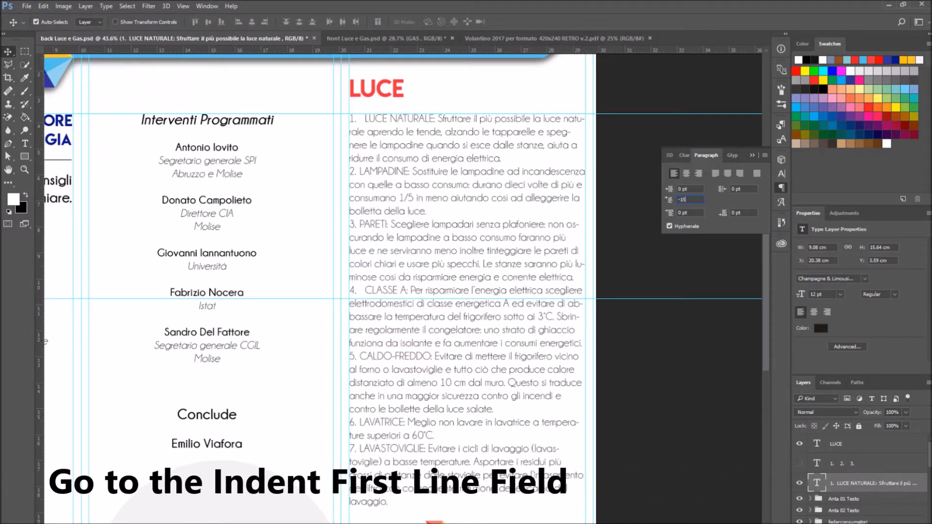
key("Return")
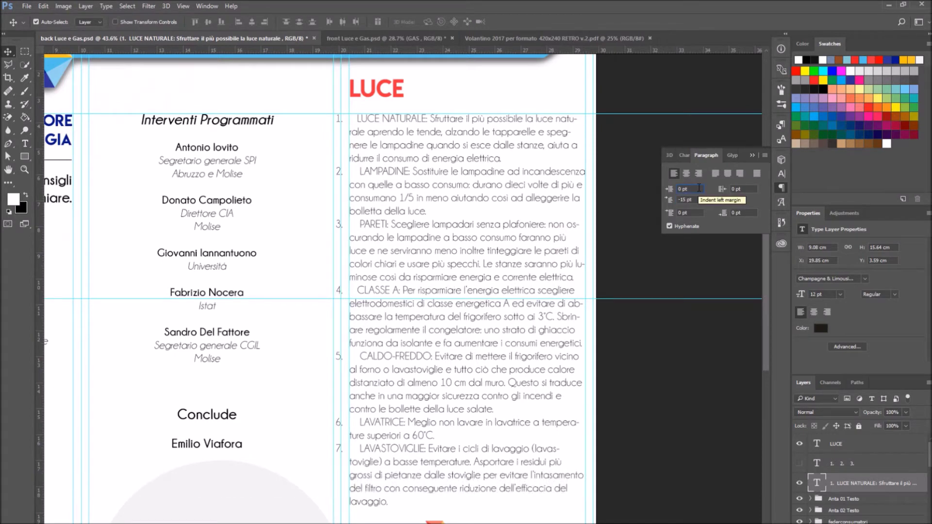
Remove the extra spaces after the numbers in the LUCE NATURALE and LAMPADINE items
left_click(359, 122)
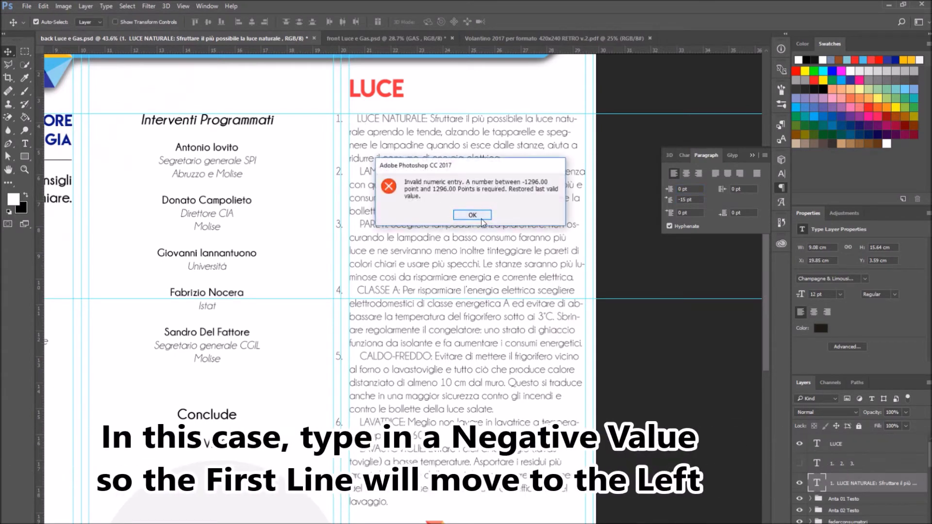
left_click(472, 215)
left_click(752, 155)
key("t")
left_click(360, 121)
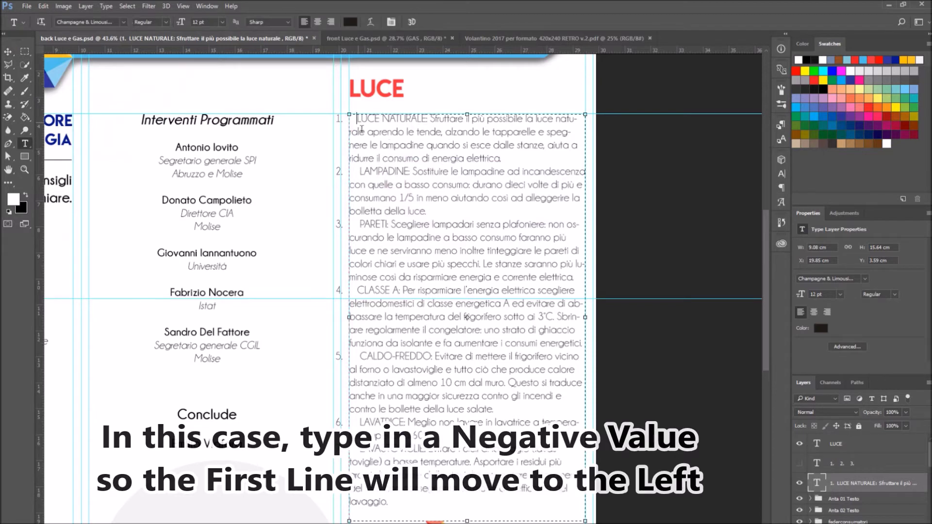
key("Delete")
key("Delete")
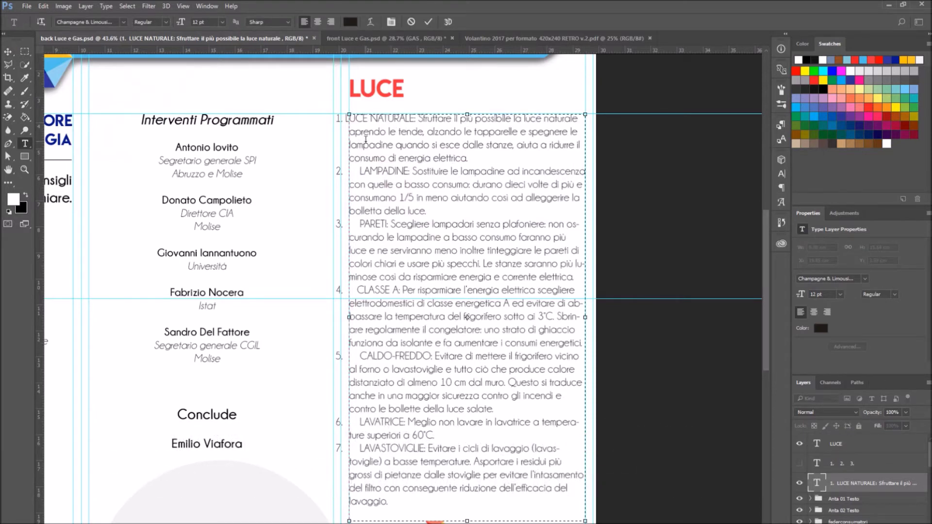
left_click(360, 170)
key("Delete")
key("Delete")
key("Delete")
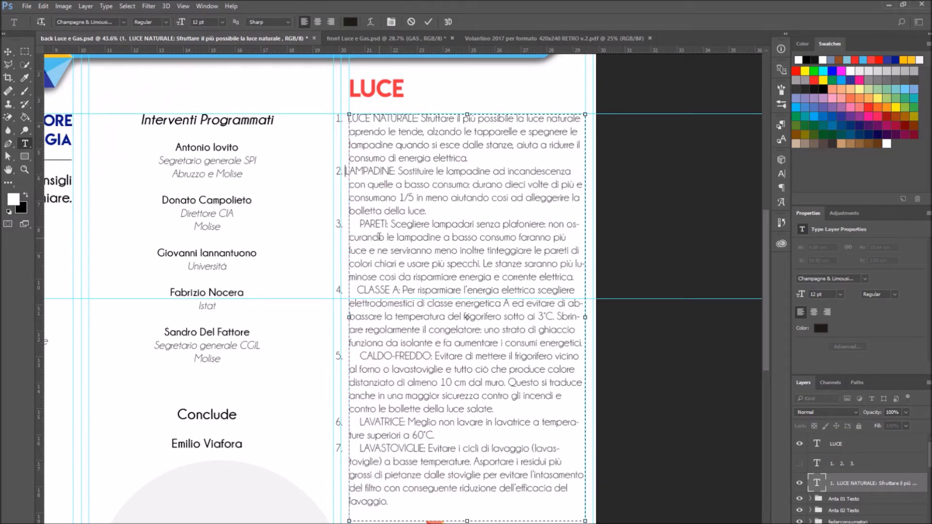
Remove the extra spaces after the numbers in the PARETI and CLASSE A items
left_click(360, 224)
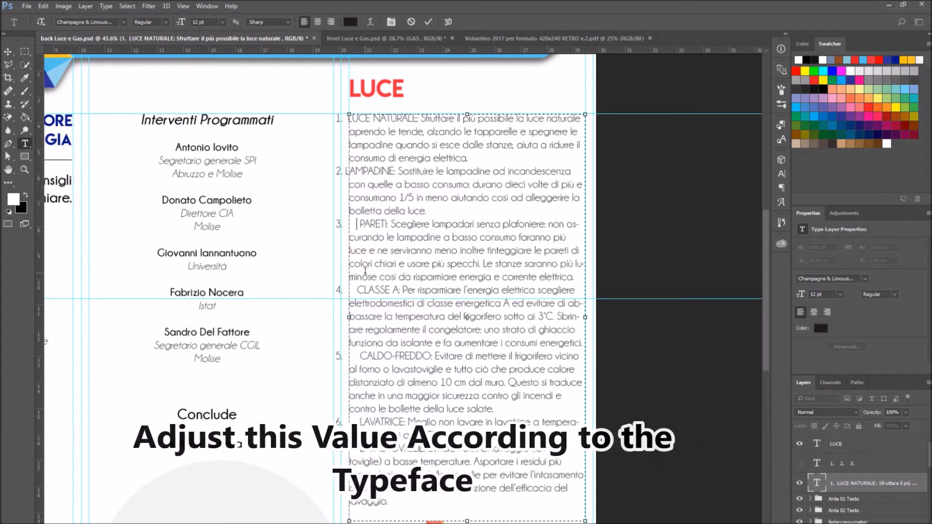
key("Delete")
key("Delete")
left_click(358, 289)
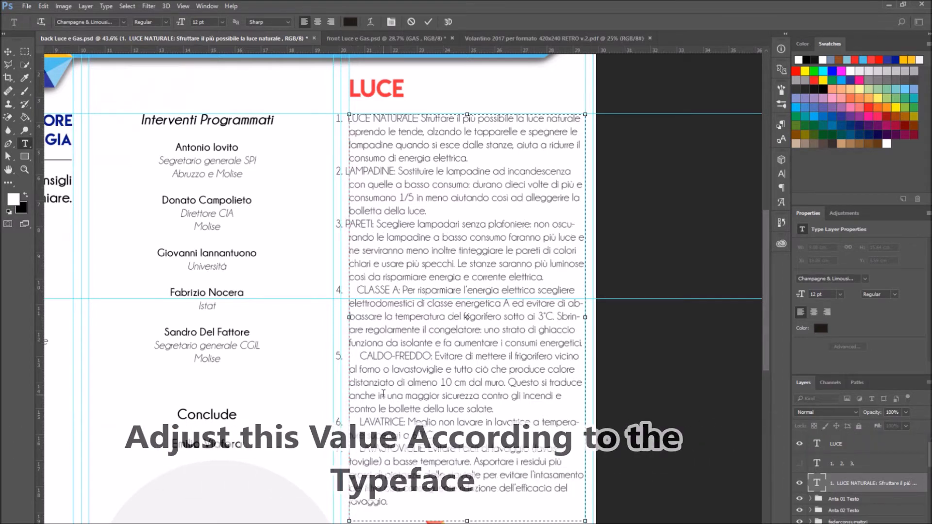
key("Delete")
key("Delete")
Remove the extra spaces after the numbers in the CALDO-FREDDO, LAVATRICE and LAVASTOVIGLIE items and commit the text edit
left_click(359, 356)
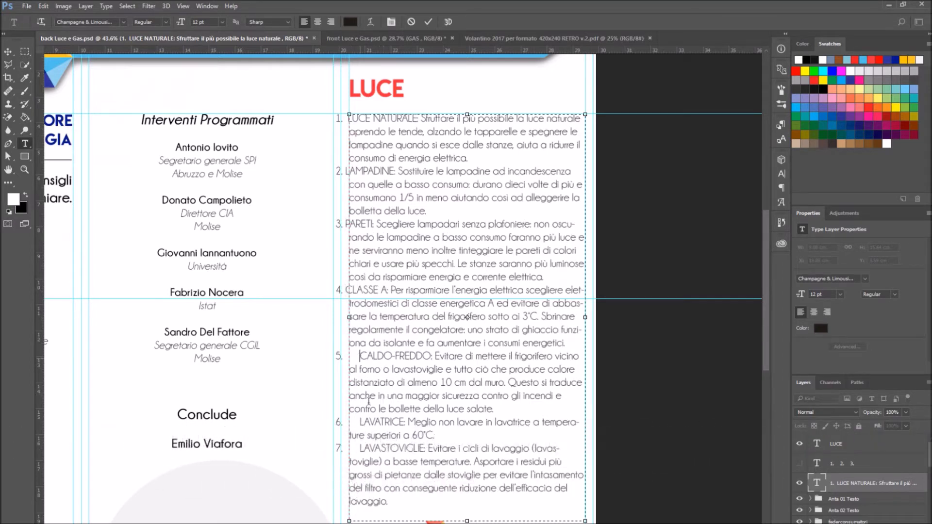
key("BackSpace")
key("BackSpace")
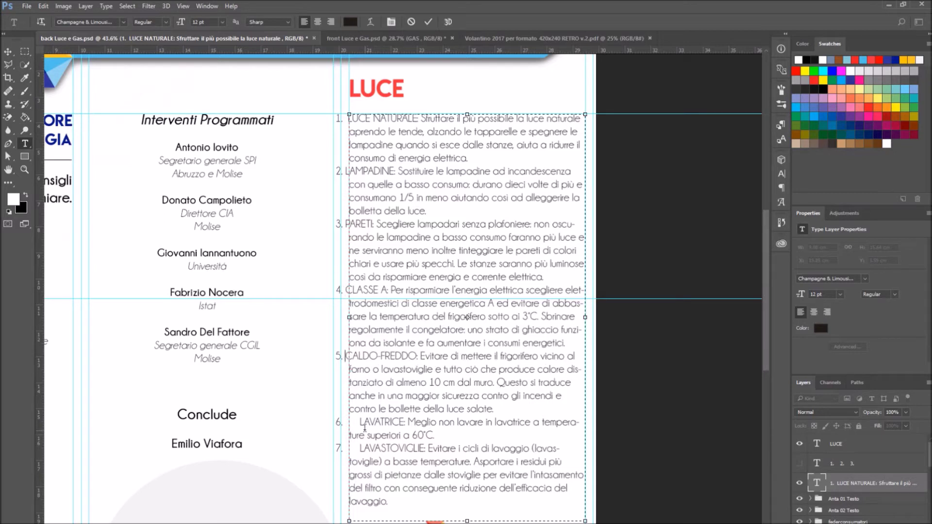
left_click(360, 422)
key("BackSpace")
key("BackSpace")
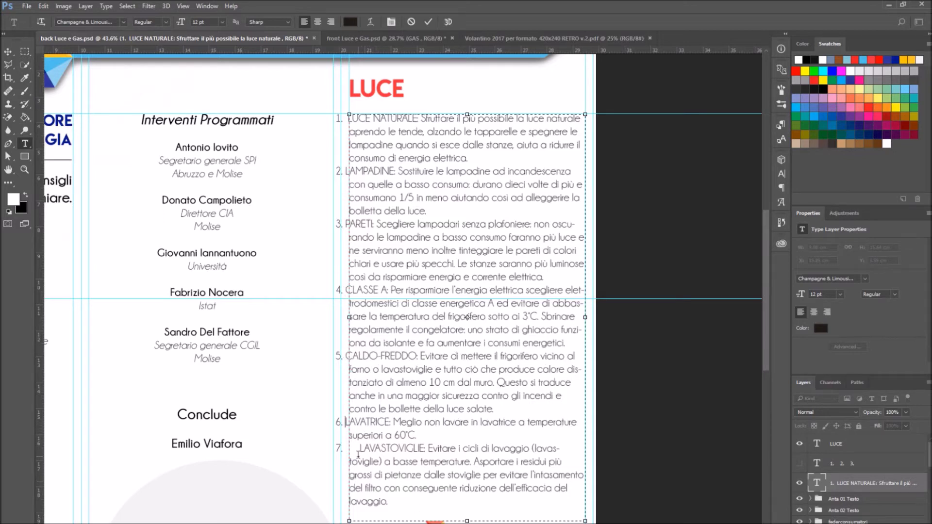
key("BackSpace")
key("BackSpace")
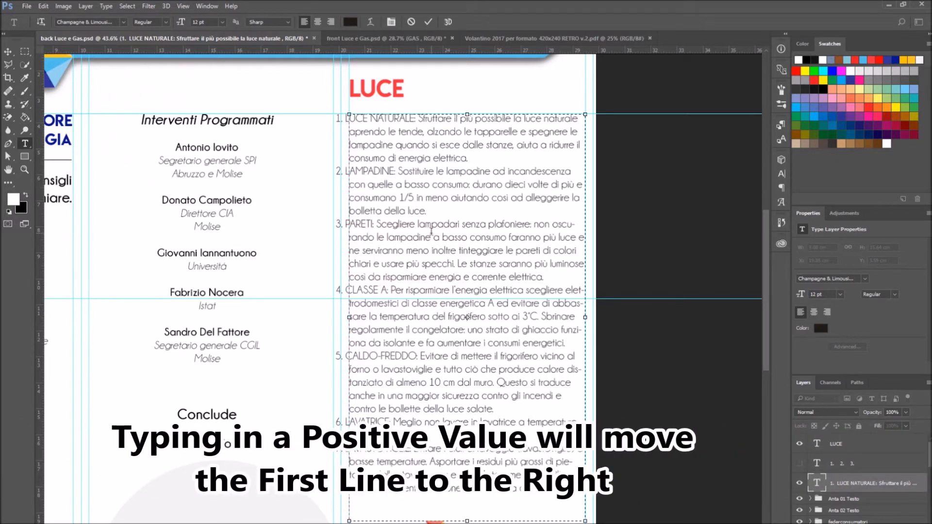
left_click(8, 51)
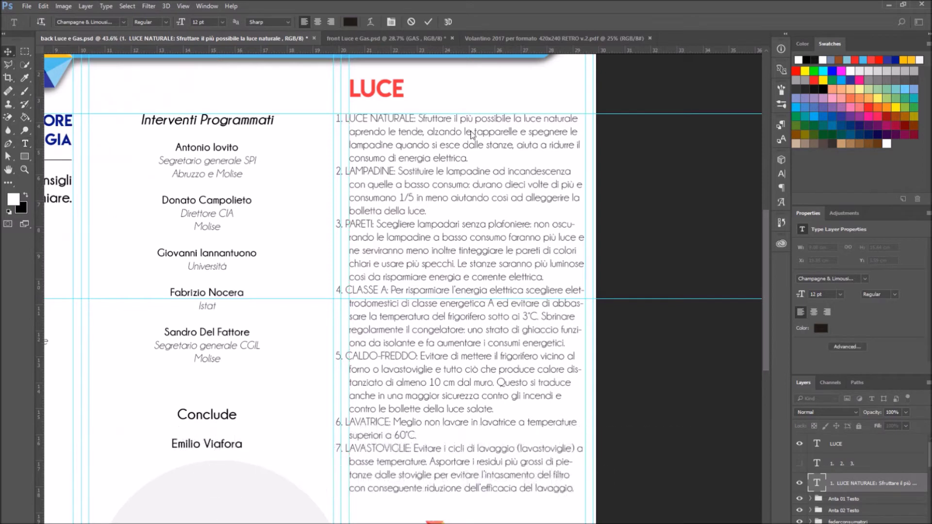
Try a first-line indent of -12 pt on the list, and refine it to -11 pt
left_click(781, 188)
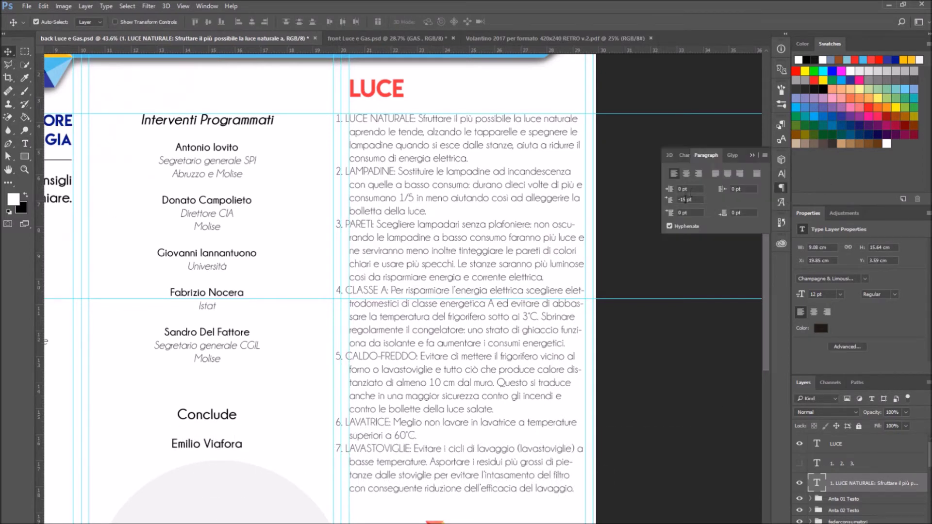
type("-12")
left_click(691, 188)
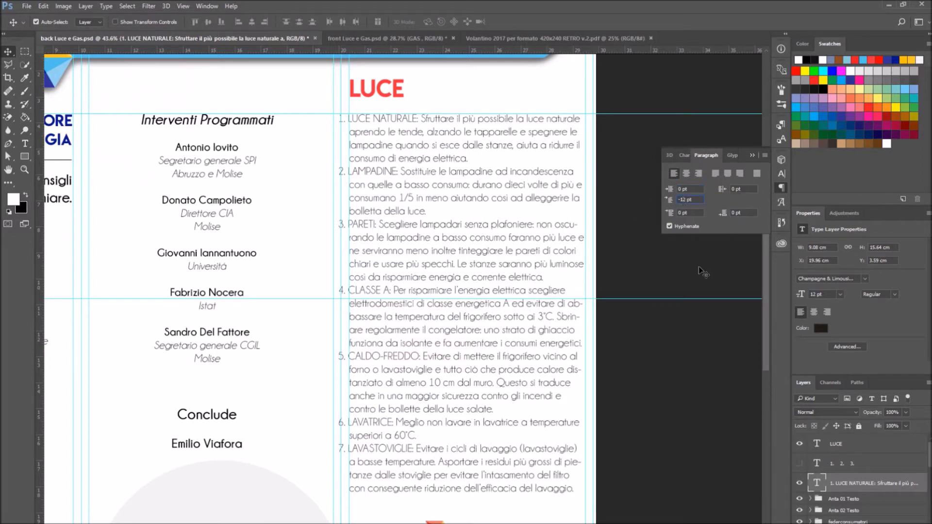
key("BackSpace")
type("1")
left_click(698, 189)
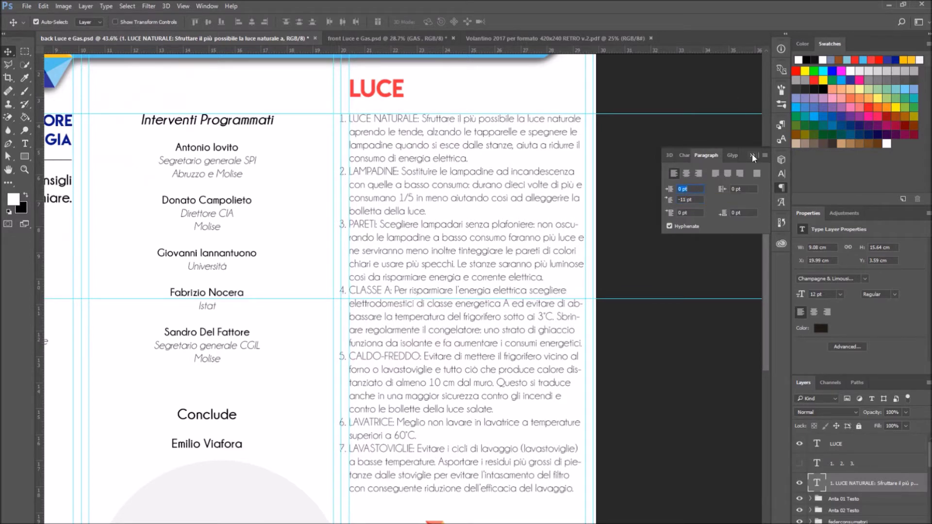
left_click(753, 155)
scroll(393, 199, "up", 5)
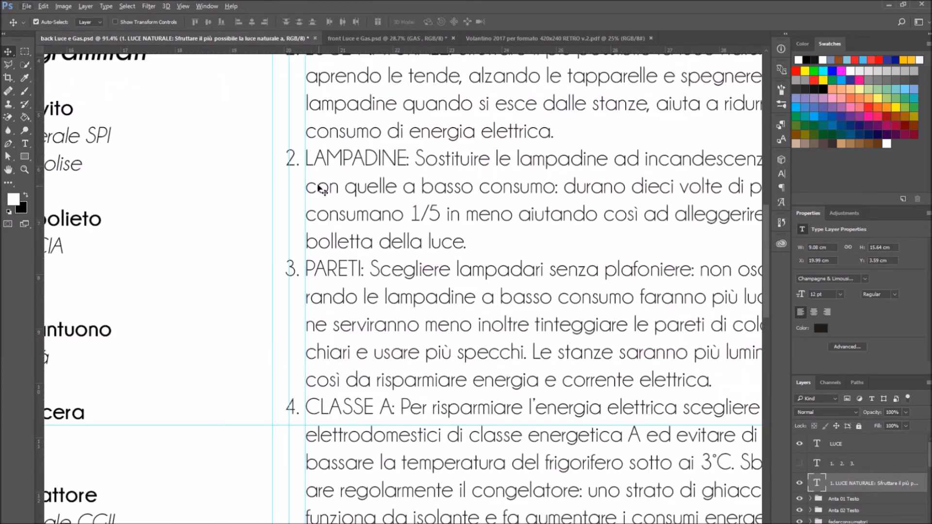
left_click(780, 188)
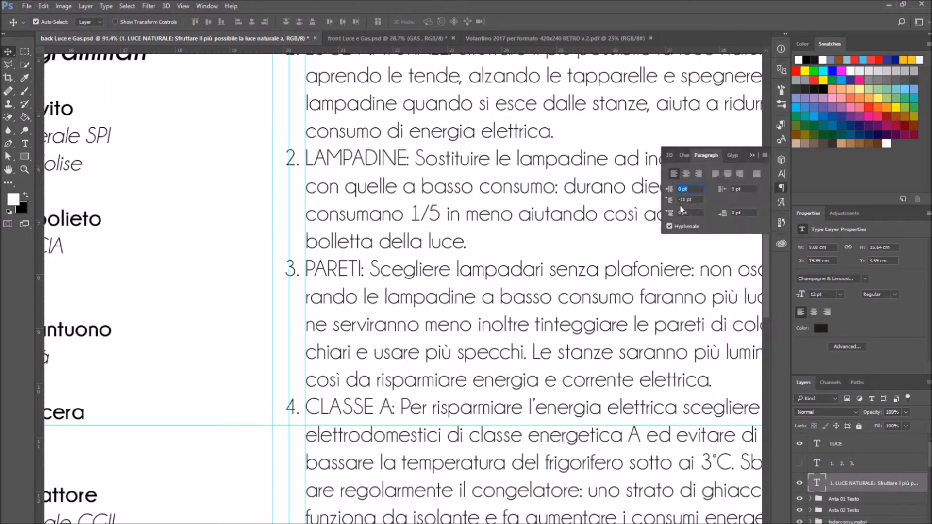
left_click(668, 200)
left_click(752, 155)
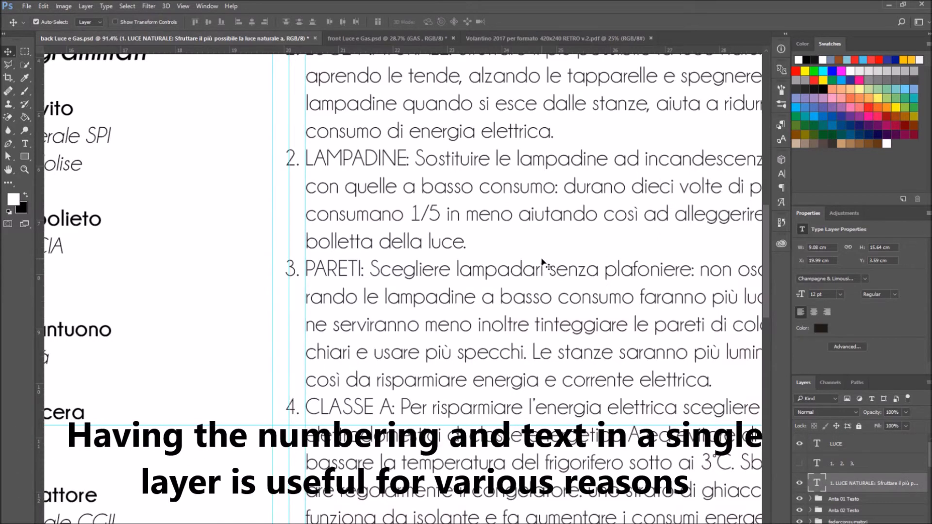
Try nudging the combined numbers-and-text list layer twice, and undo each move
scroll(543, 262, "down", 3)
mouse_move(492, 305)
left_mouse_down()
mouse_move(383, 310)
mouse_move(501, 306)
left_mouse_up()
key("ctrl+z")
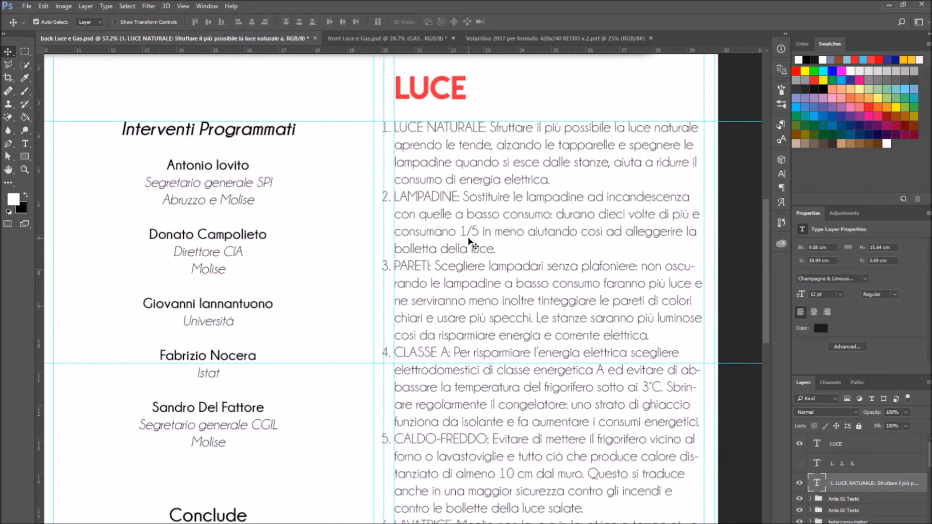
left_click_drag(473, 238, 476, 234)
key("ctrl+z")
Hide the guides in the document
left_click(183, 6)
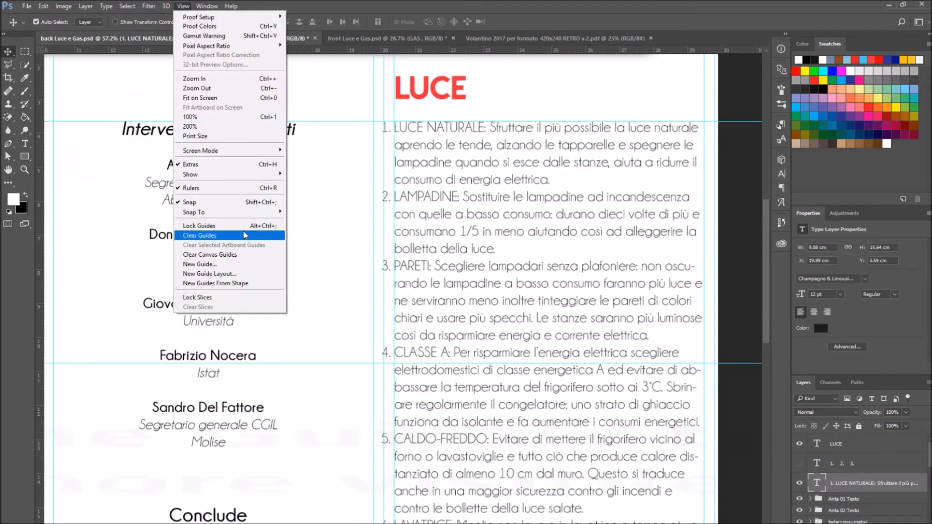
mouse_move(241, 179)
left_click(302, 212)
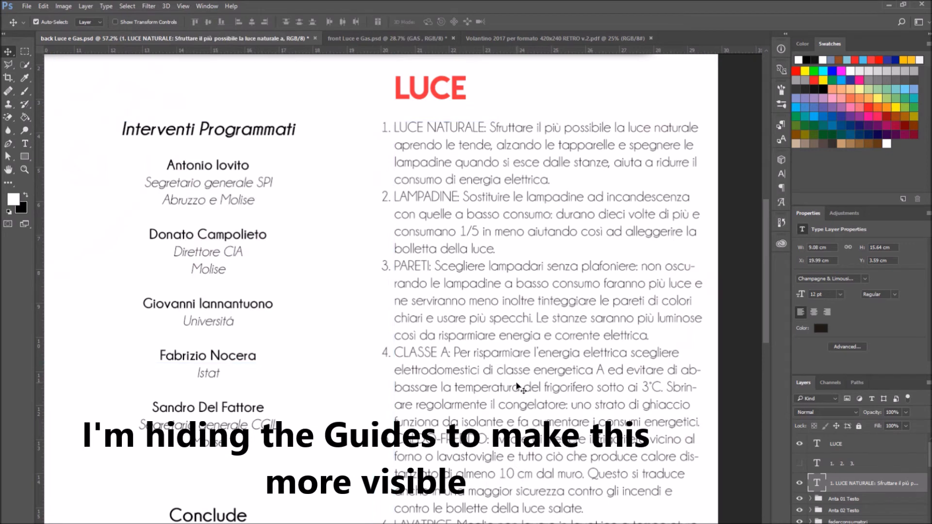
Duplicate the numbered list text layer and hide the original
scroll(518, 392, "down", 1)
scroll(516, 390, "down", 1)
scroll(516, 390, "up", 3)
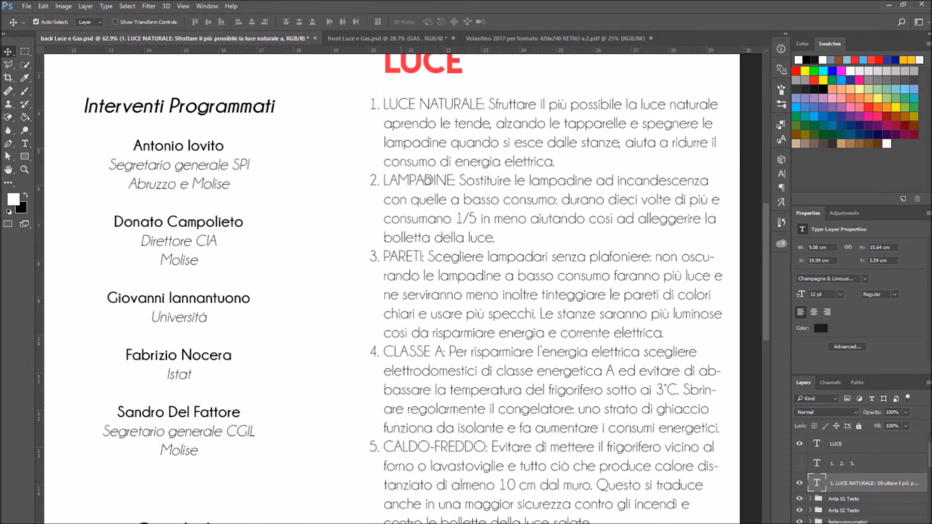
left_click_drag(426, 202, 421, 229)
key("ctrl+j")
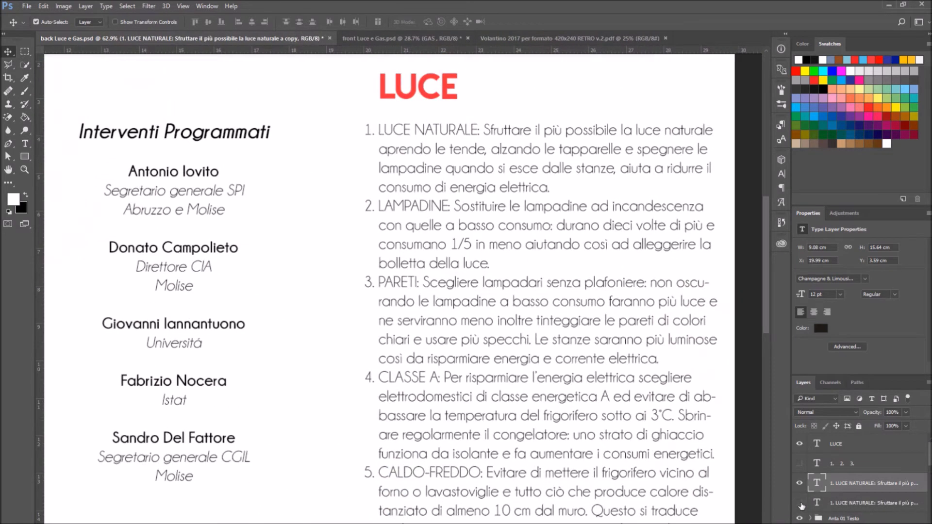
Delete the number and period before LUCE NATURALE in the duplicated list
key("t")
left_click(371, 130)
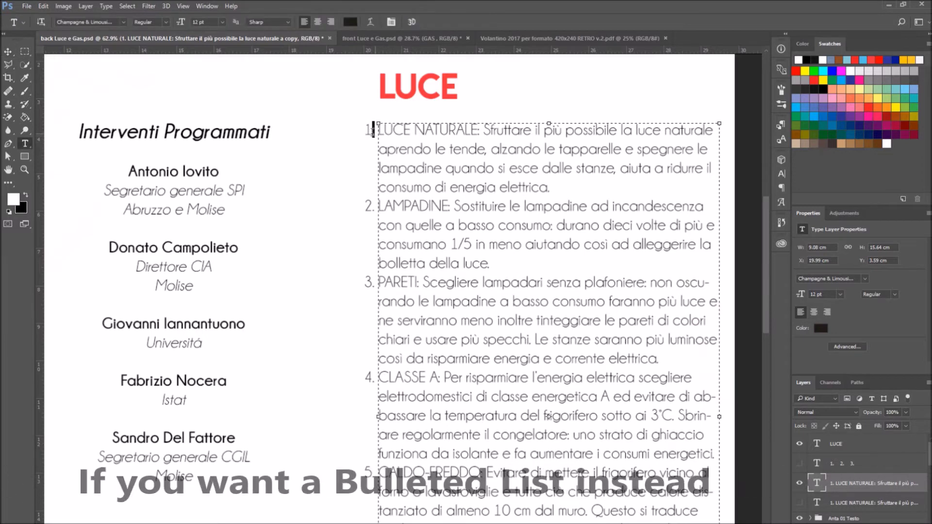
left_click(373, 130)
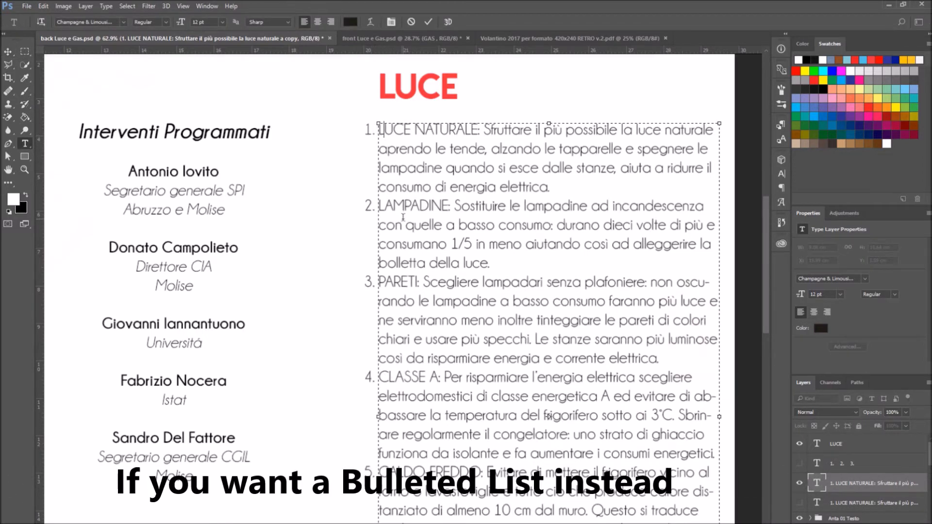
key("Left")
key("BackSpace")
key("BackSpace")
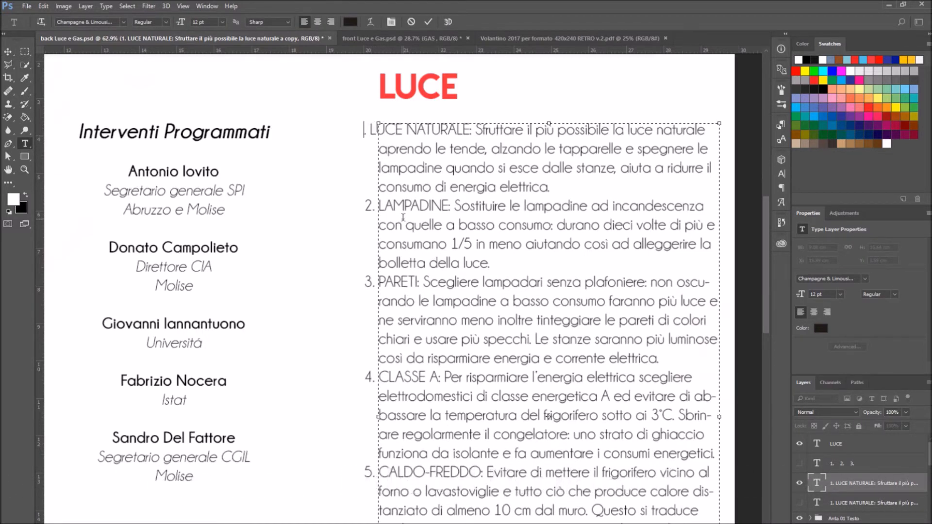
Insert the bullet glyph from the font's Punctuation set before LUCE NATURALE
left_click(781, 201)
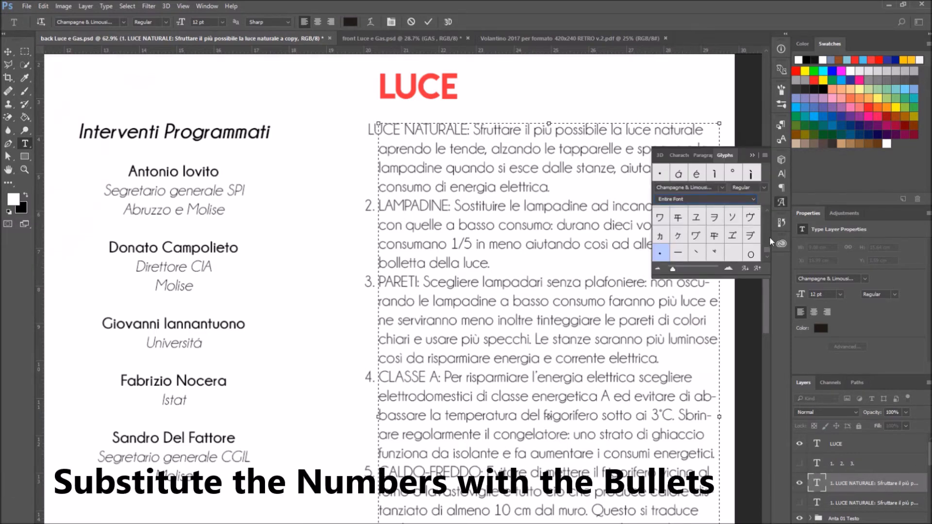
left_click(706, 198)
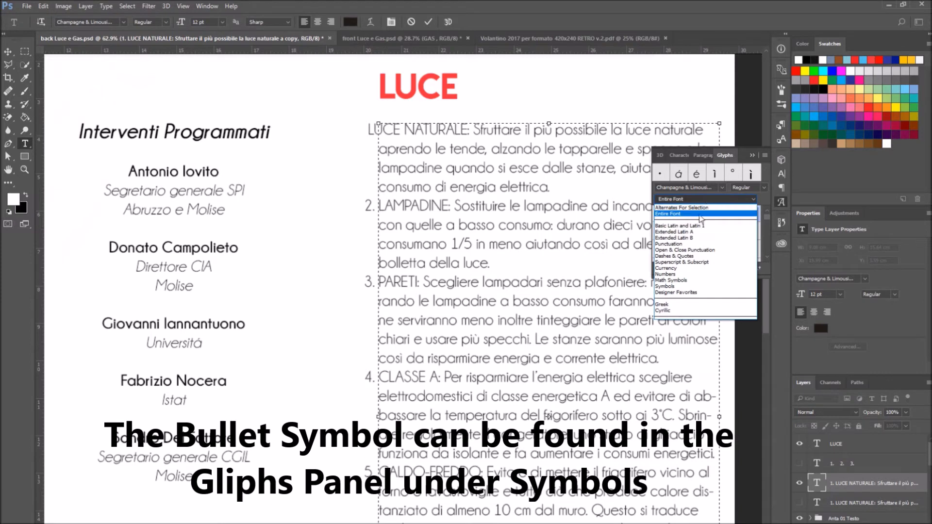
left_click(698, 244)
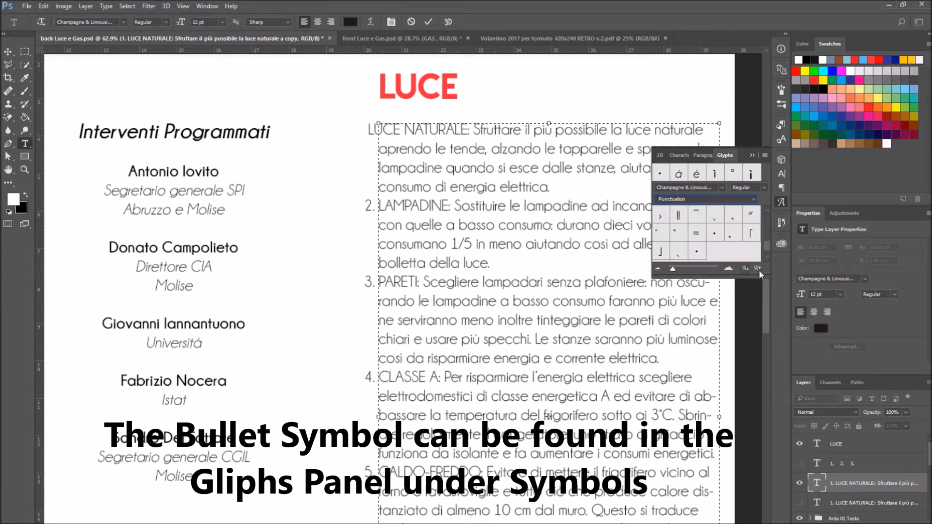
double_click(696, 251)
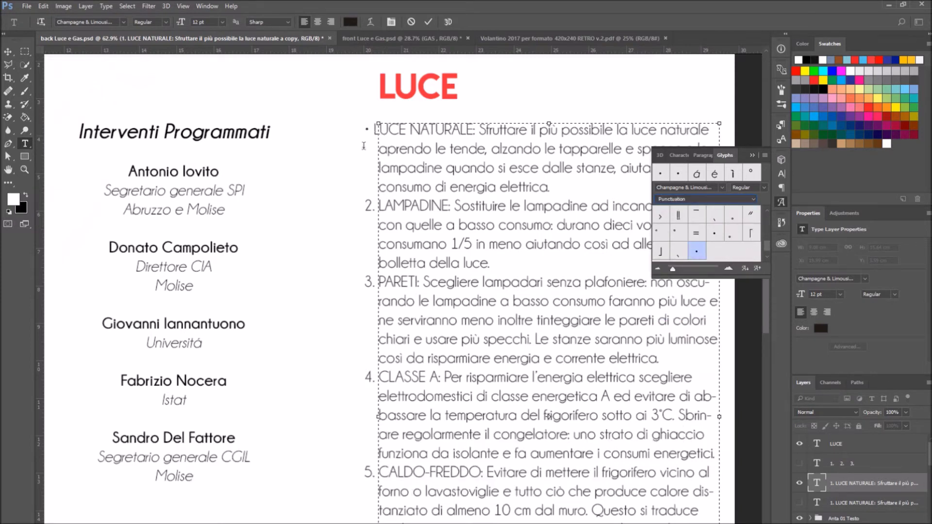
Replace the numbers of the LAMPADINE and PARETI items with the same bullet glyph
left_click(384, 206)
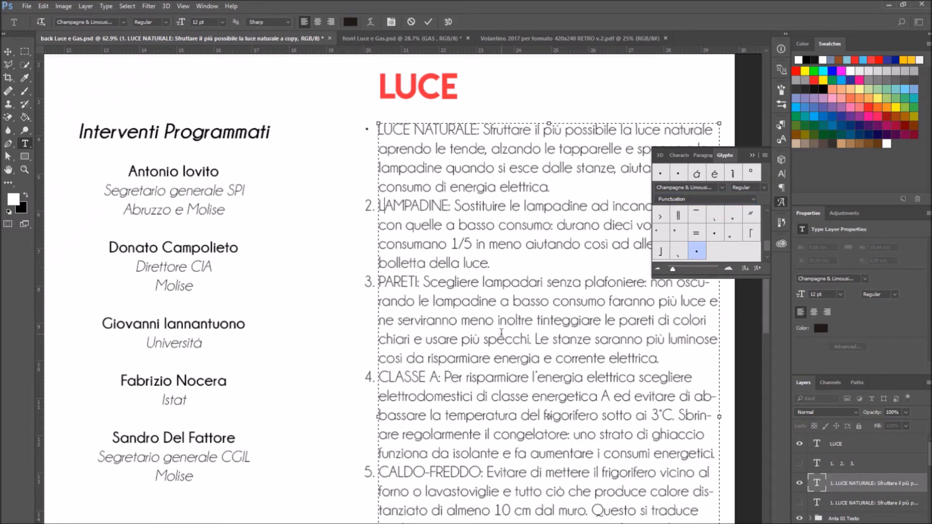
key("BackSpace")
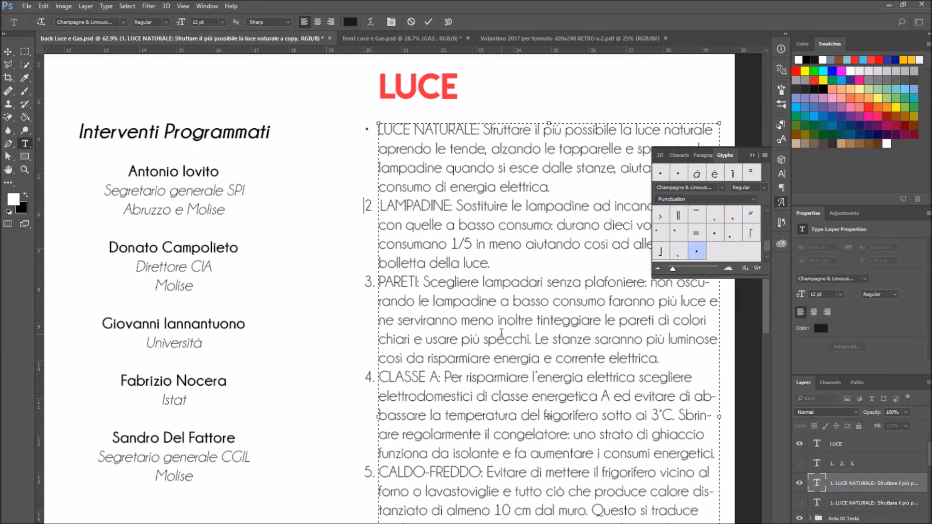
key("BackSpace")
double_click(695, 251)
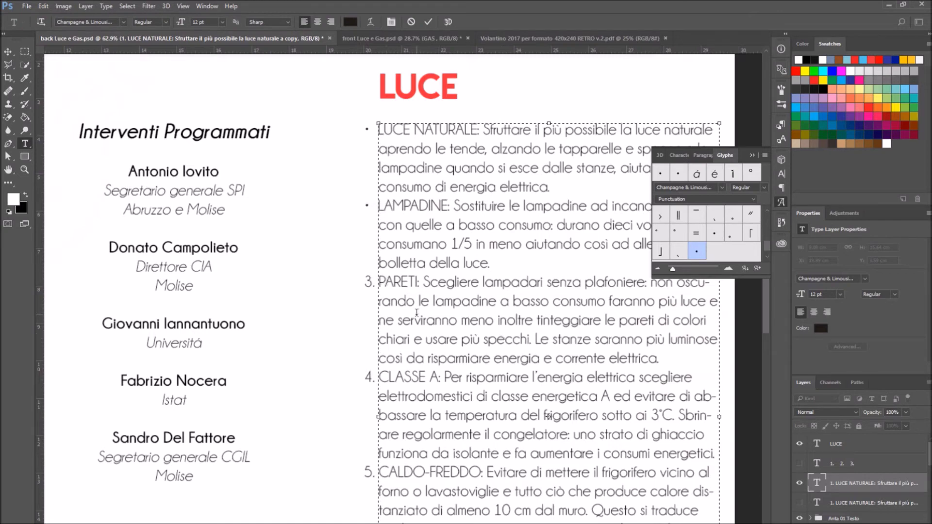
left_click(379, 281)
key("BackSpace")
key("BackSpace")
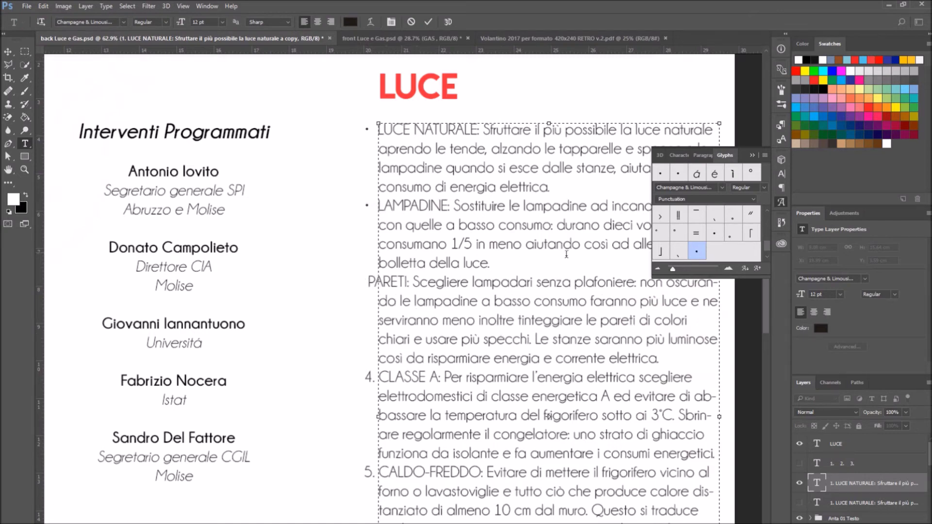
double_click(696, 251)
Replace the number of the CLASSE A item with the bullet glyph
left_click(379, 375)
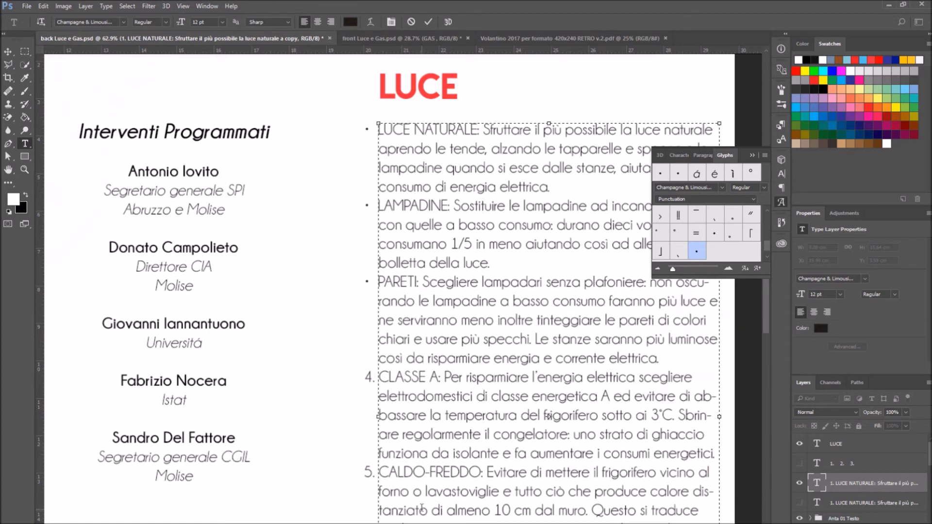
key("Return")
key("Return")
key("BackSpace")
key("BackSpace")
key("BackSpace")
key("BackSpace")
double_click(699, 254)
Replace the numbers of the CALDO-FREDDO and LAVATRICE items with the bullet glyph
scroll(378, 350, "down", 4)
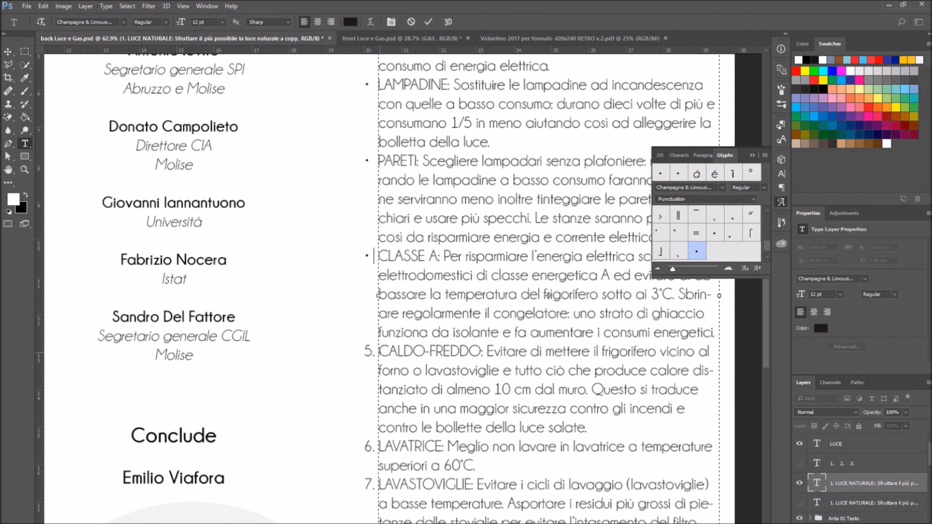
left_click(375, 351)
key("BackSpace")
key("BackSpace")
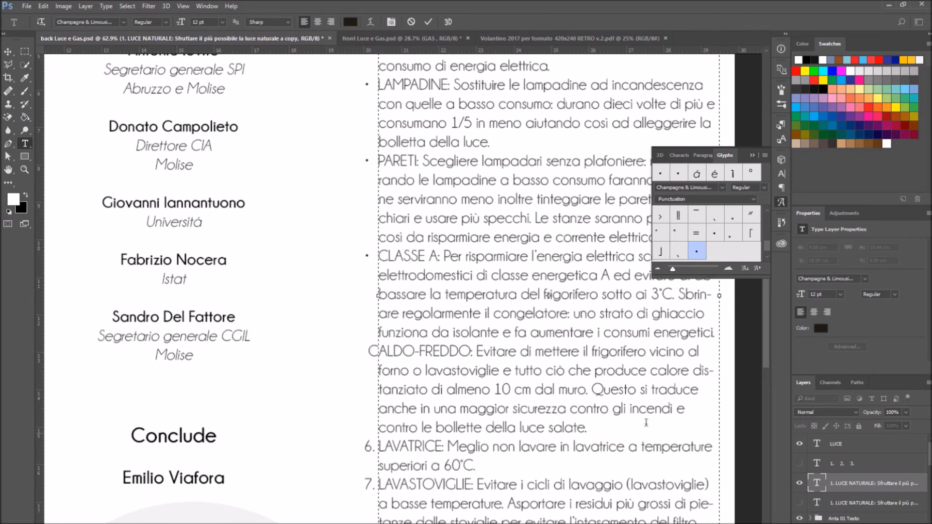
double_click(698, 252)
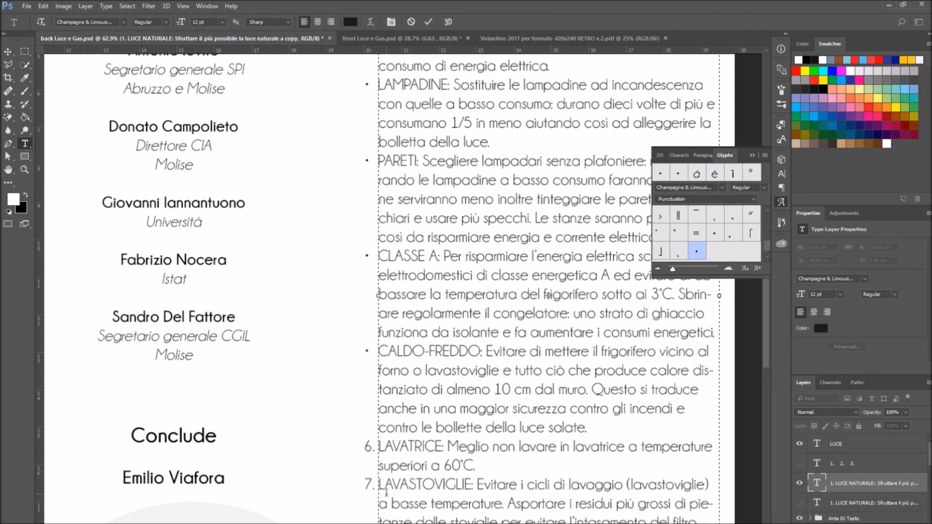
left_click(379, 446)
key("BackSpace")
key("BackSpace")
double_click(697, 252)
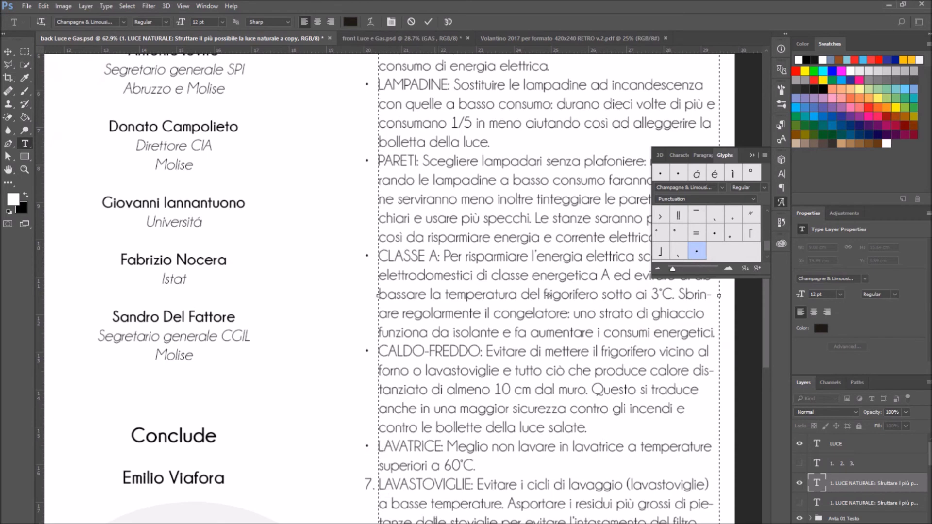
Replace the number of the LAVASTOVIGLIE item with the bullet glyph and commit the text edit
key("BackSpace")
key("BackSpace")
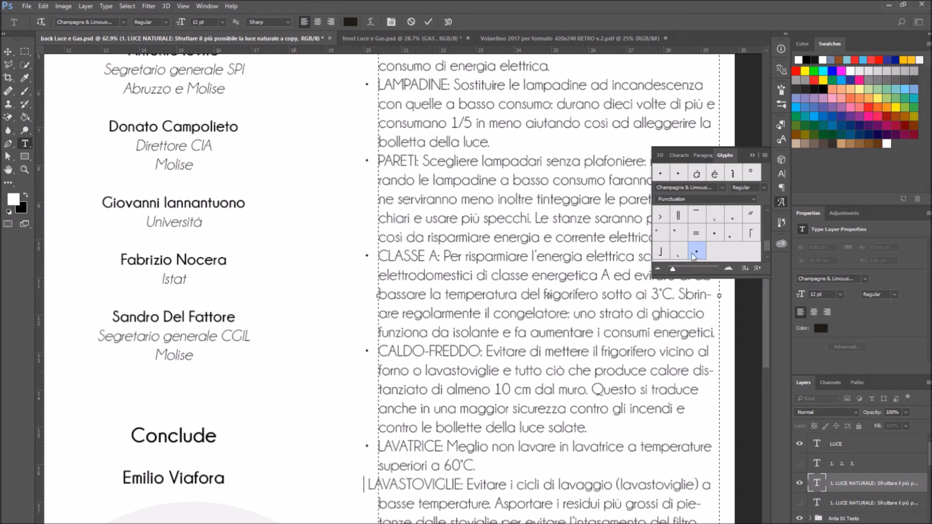
double_click(697, 252)
left_click(752, 155)
left_click(8, 52)
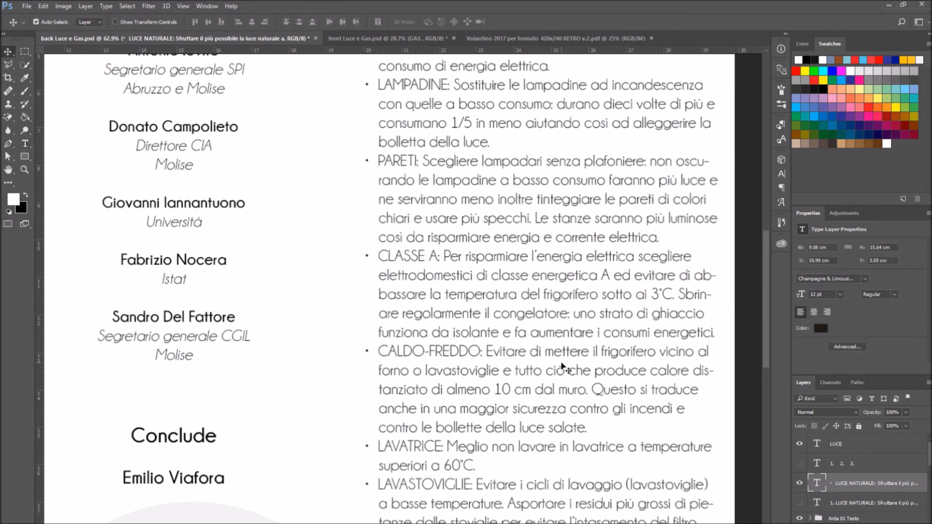
scroll(561, 365, "down", 2)
left_click_drag(605, 298, 545, 327)
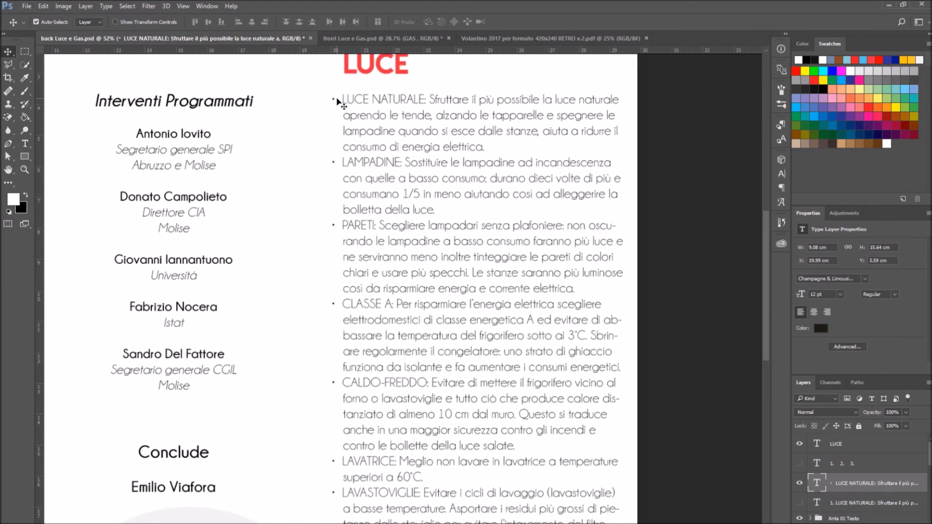